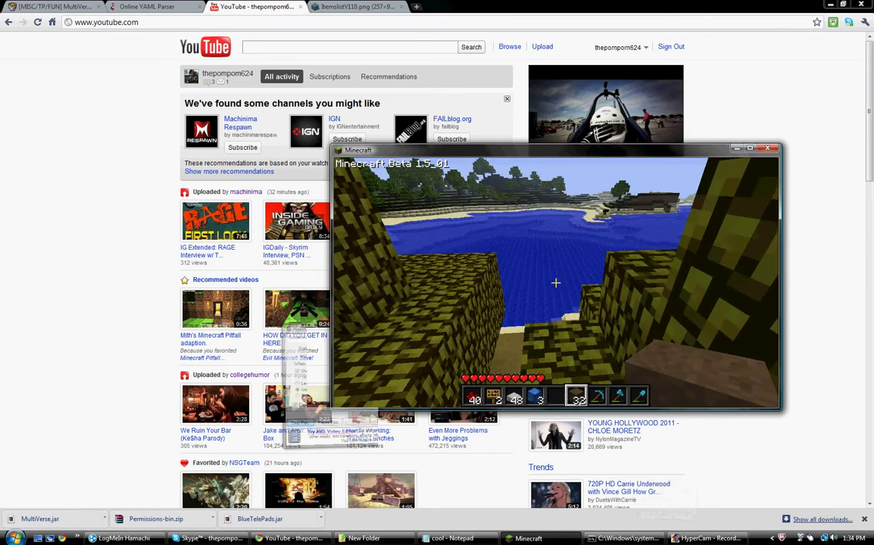
- Walk onto the white TelePad to reach 1stWorld, then disconnect to the title screen
key("w")
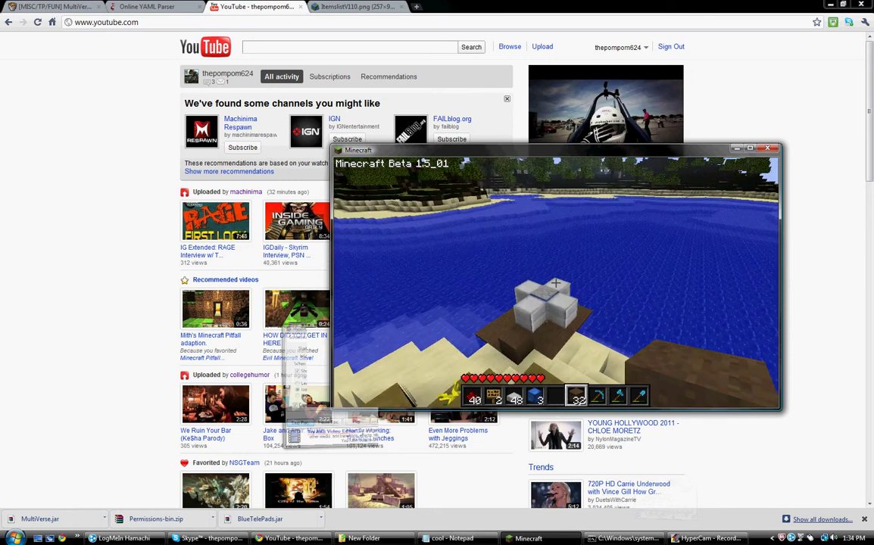
key("w")
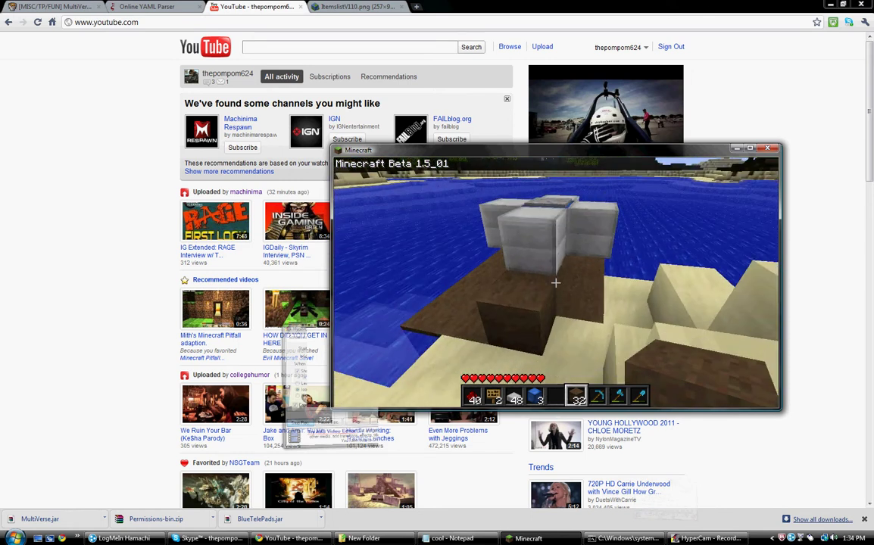
key("w")
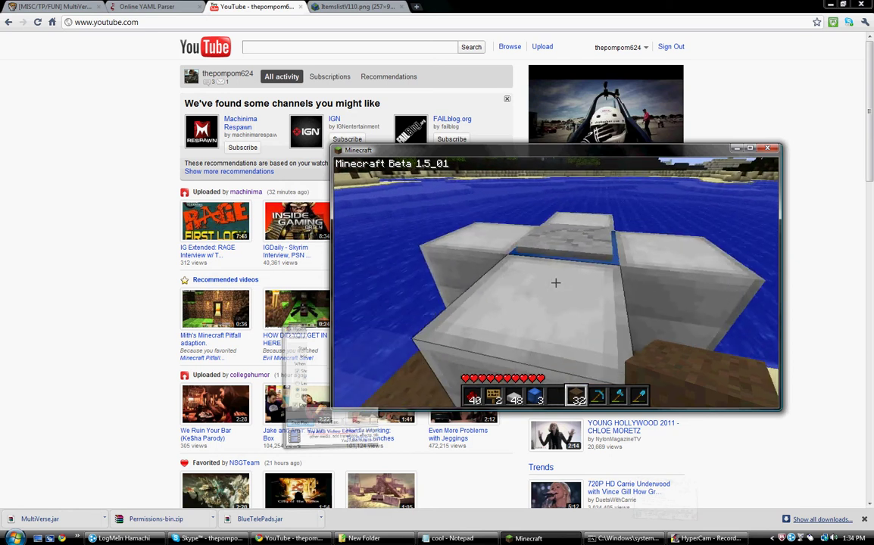
key("w")
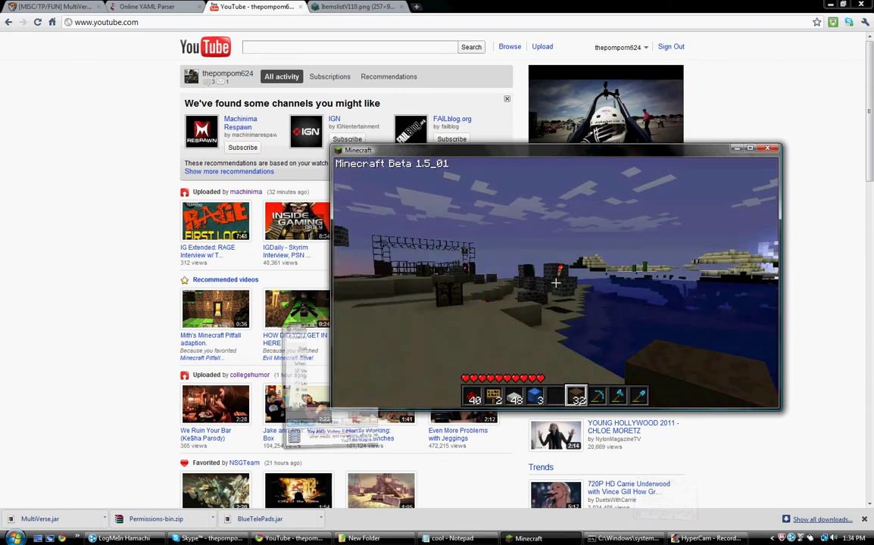
key("Escape")
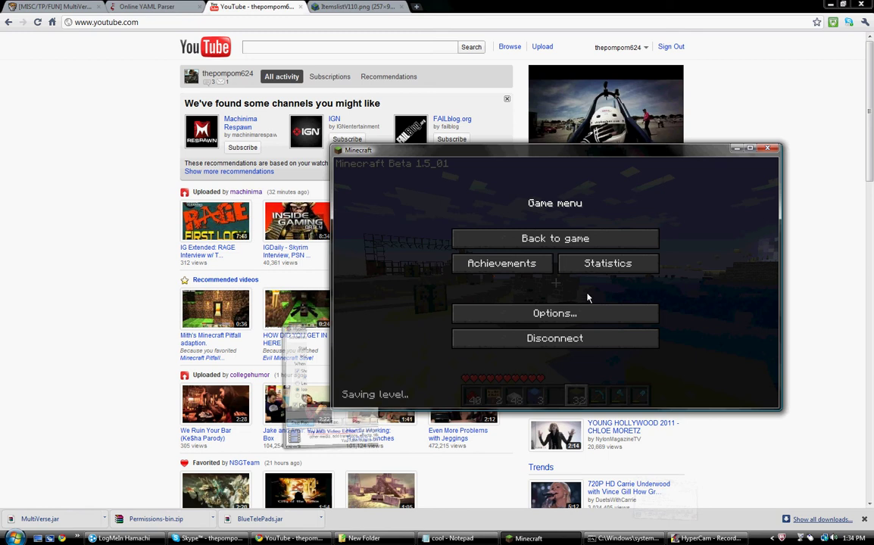
left_click(610, 334)
- Minimize Minecraft and cycle through the Chrome tabs, ending on the Online YAML Parser
left_click(736, 149)
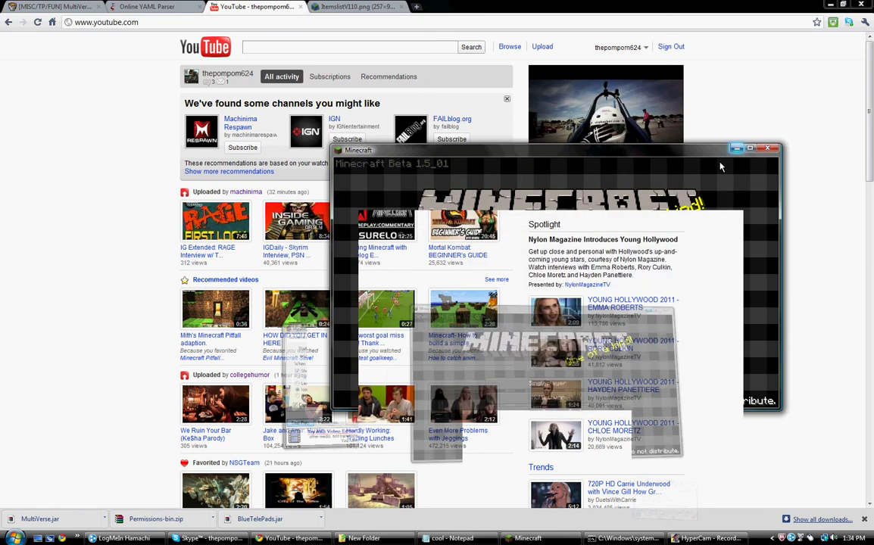
left_click(119, 6)
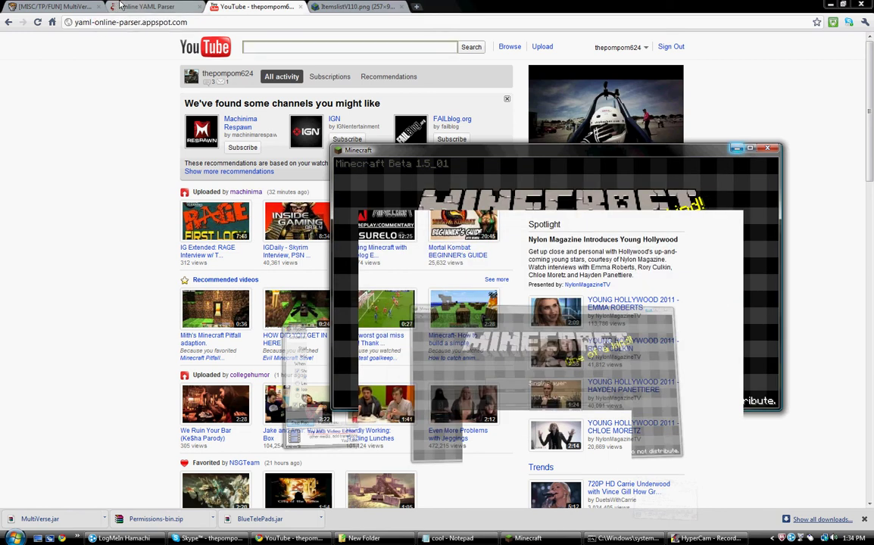
left_click(235, 7)
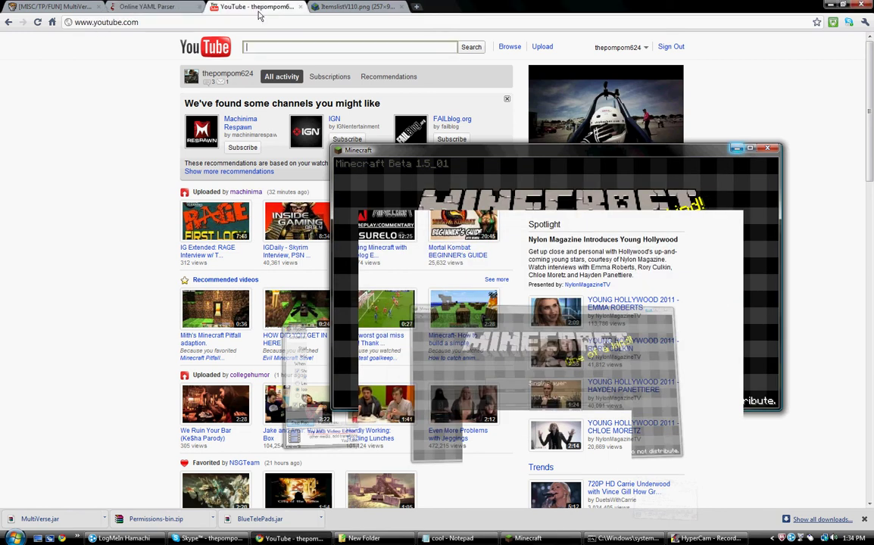
left_click(324, 7)
left_click(247, 7)
left_click(38, 6)
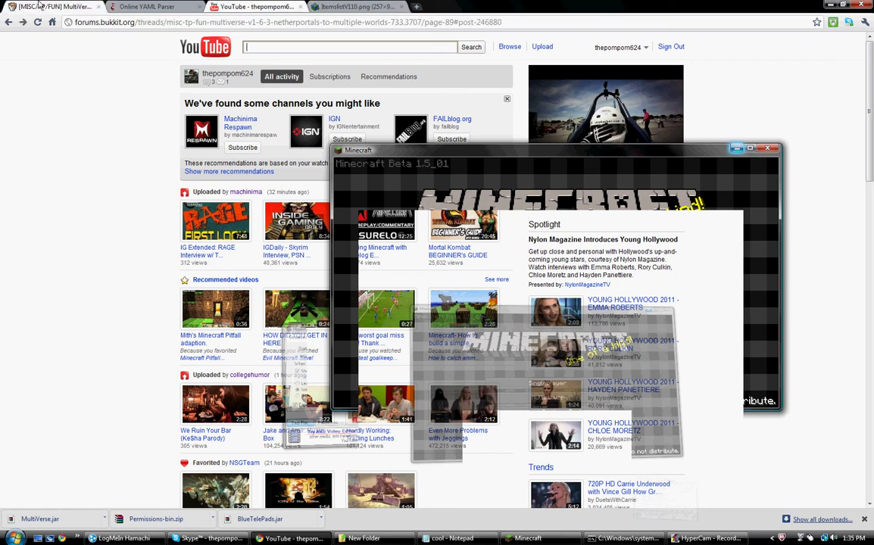
left_click(115, 6)
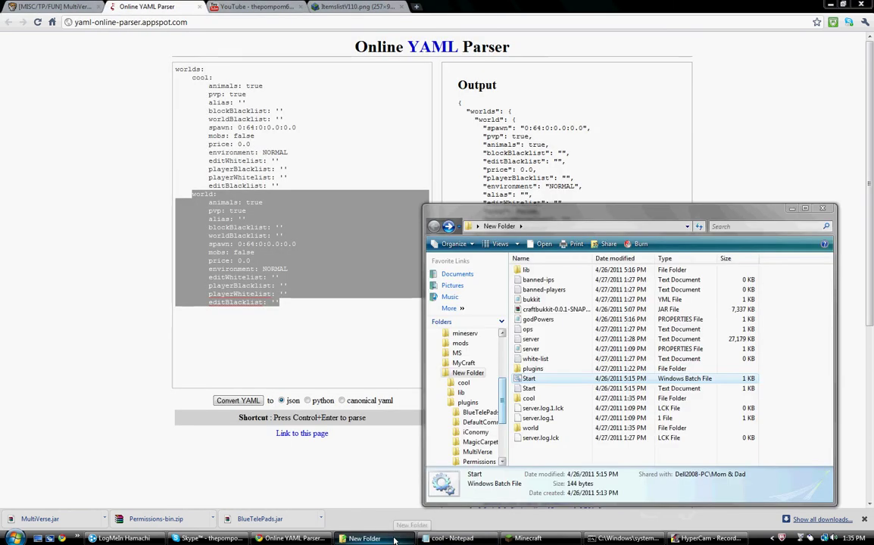
- Browse to plugins\Permissions in Explorer and open cool.yml in Notepad
left_click(394, 539)
left_click(394, 539)
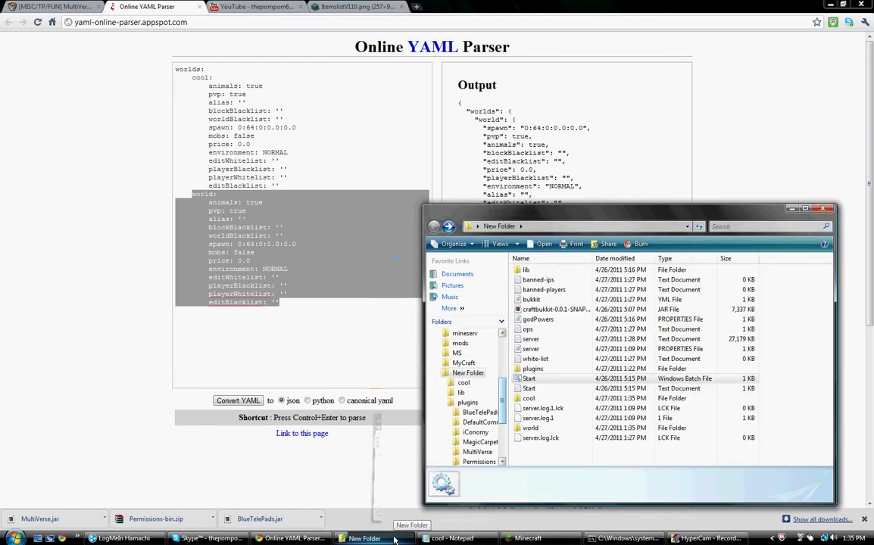
double_click(532, 369)
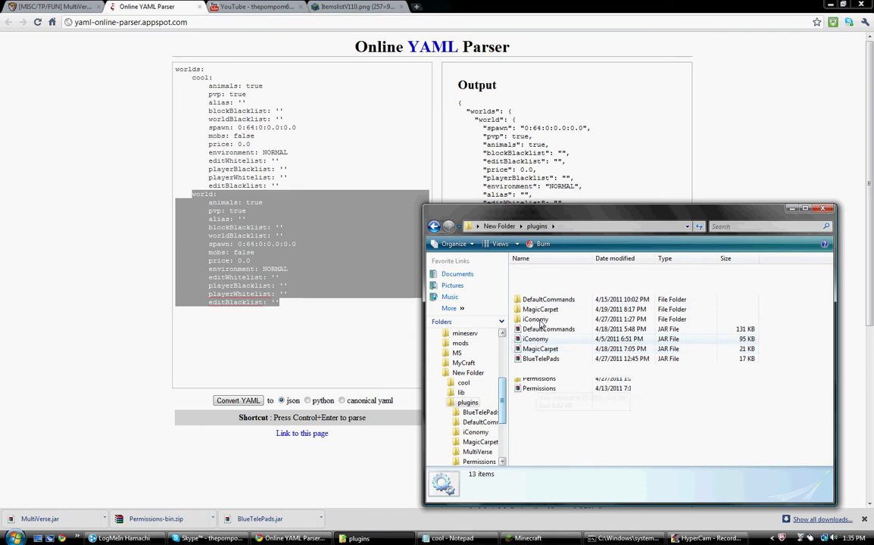
double_click(537, 379)
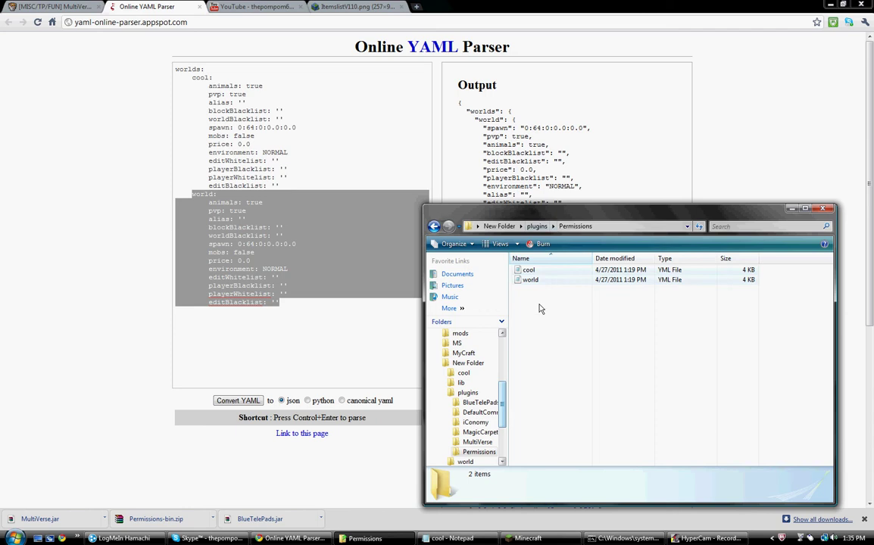
double_click(530, 271)
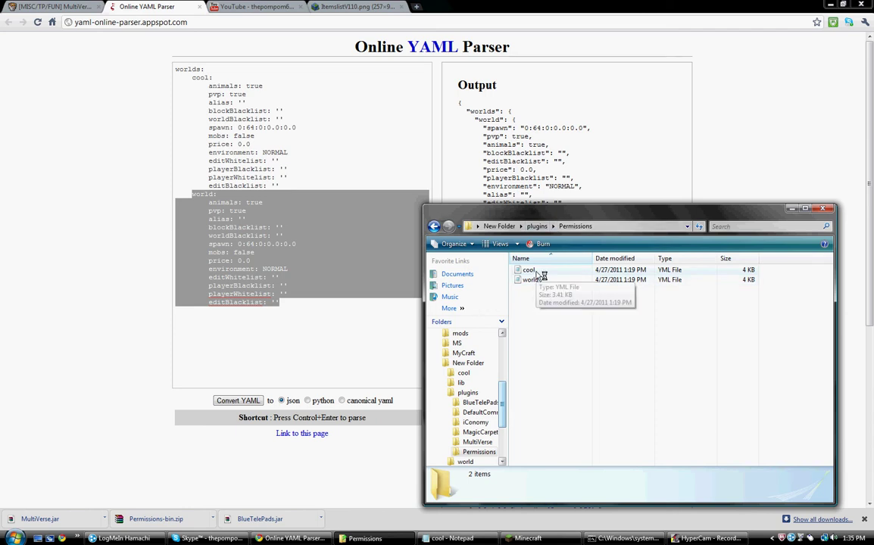
- Move the cool.yml Notepad window aside, scroll to its users section, then hide the windows
mouse_move(297, 70)
left_mouse_down()
mouse_move(610, 184)
mouse_move(721, 267)
left_mouse_up()
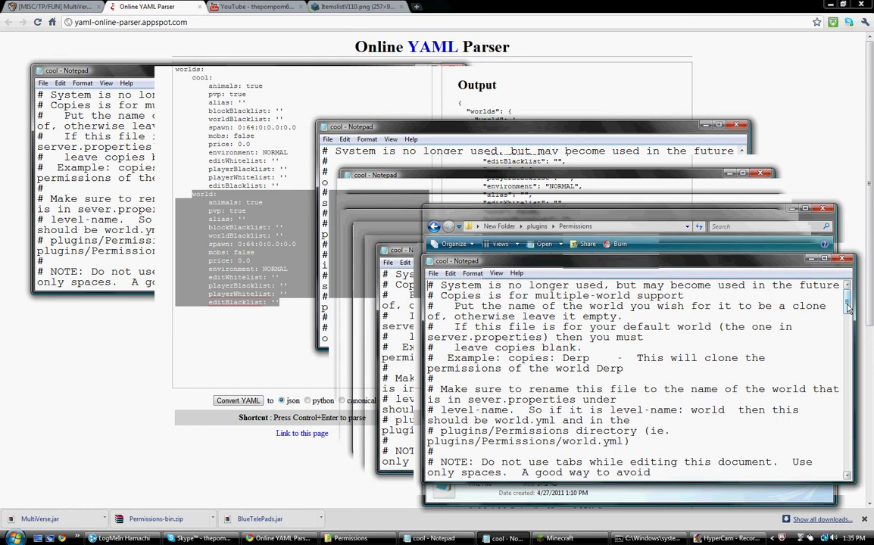
left_click_drag(846, 307, 840, 463)
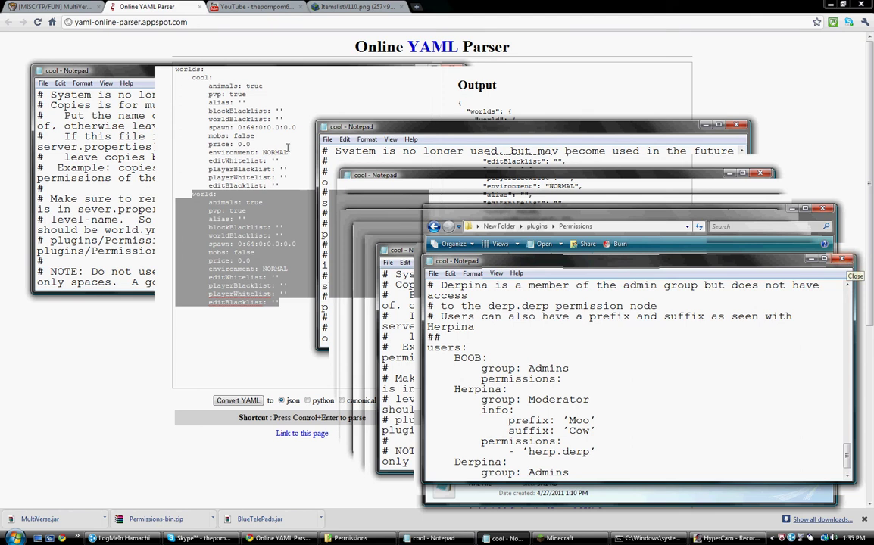
left_click(196, 105)
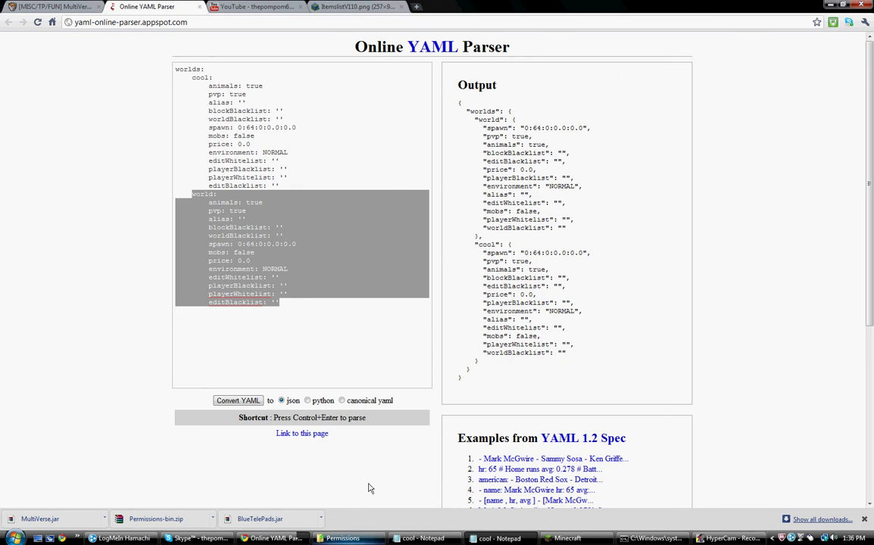
- Return Explorer from Permissions to the plugins folder and switch Chrome to the MultiVerse forum thread
left_click(357, 539)
left_click(434, 227)
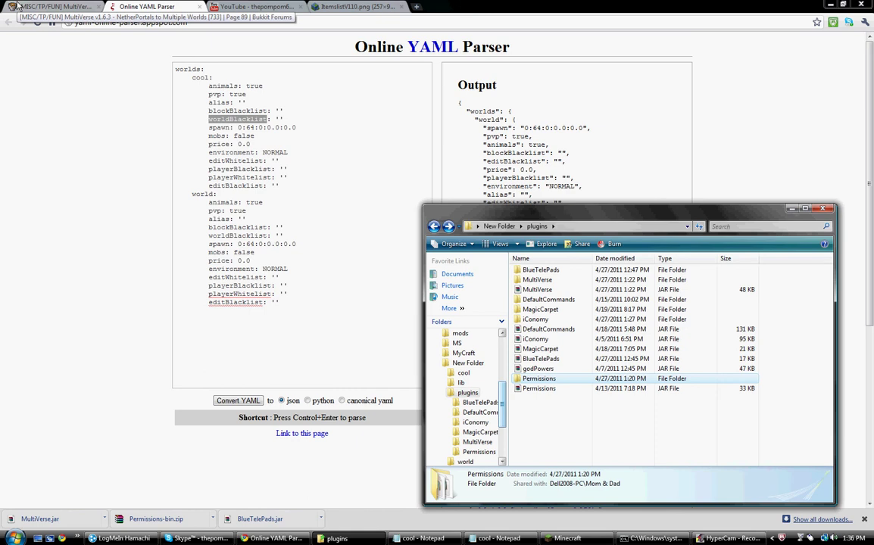
left_click(82, 6)
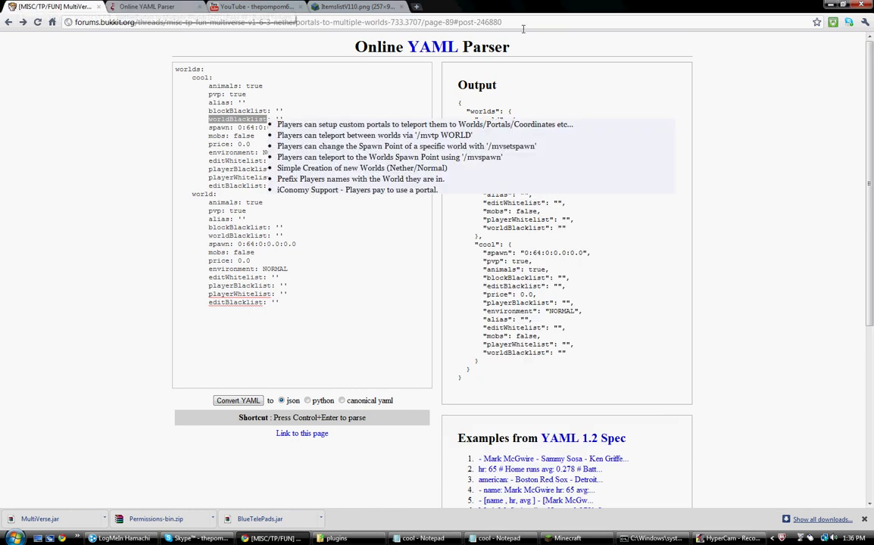
left_click(355, 539)
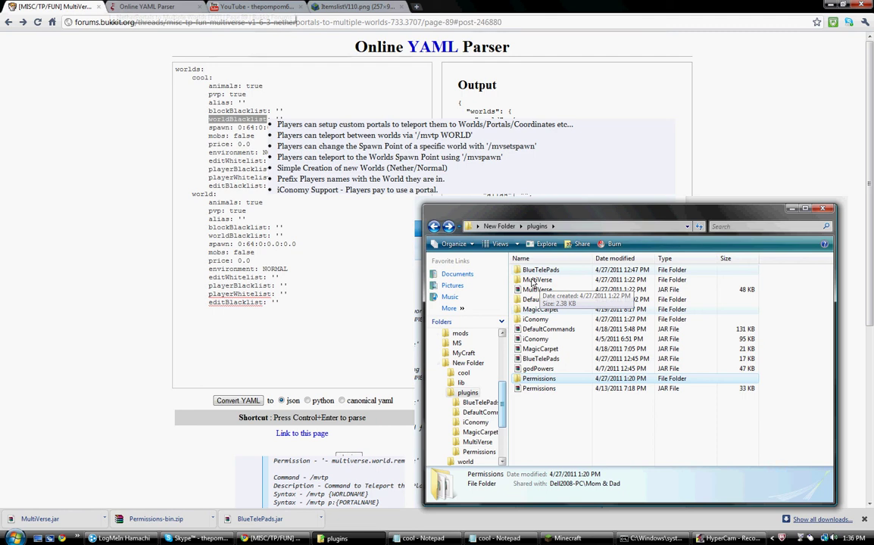
- Open the MultiVerse folder, view Worlds.yml's 'cool' and 'world' entries in Notepad, then close it
double_click(532, 280)
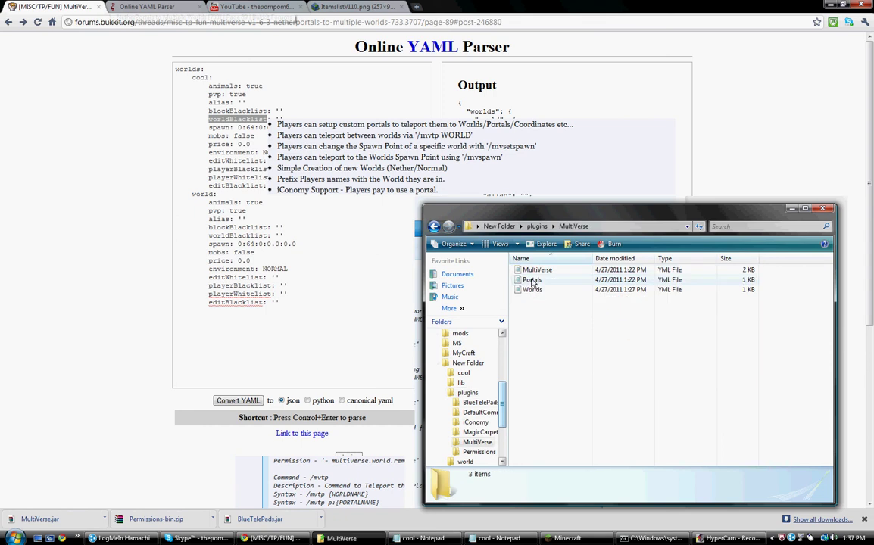
left_click(532, 279)
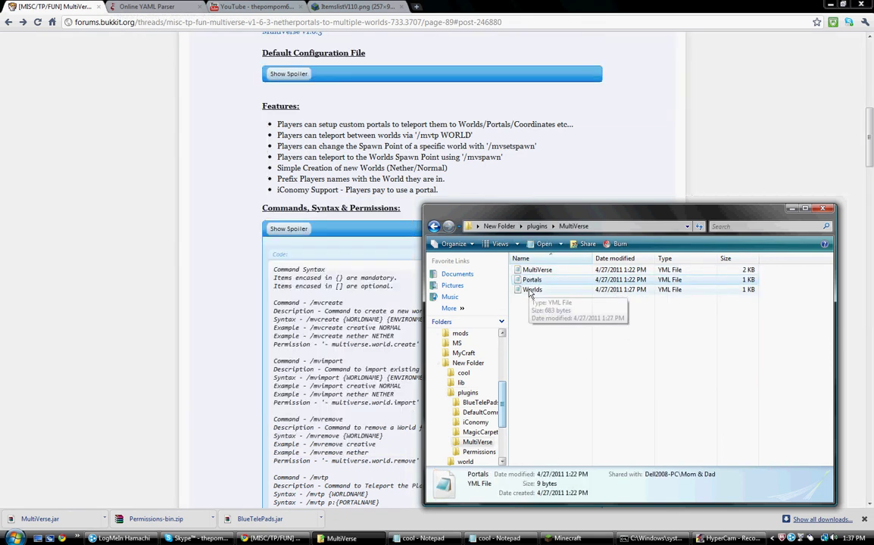
double_click(531, 290)
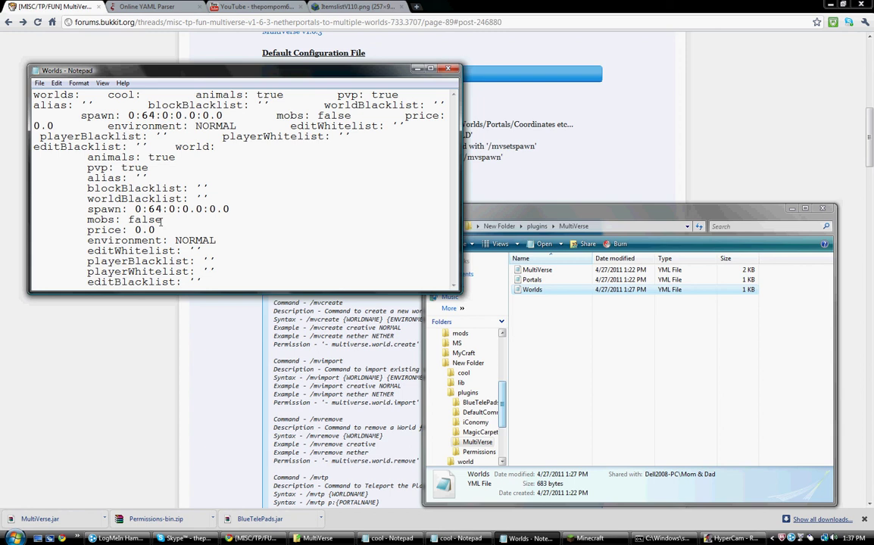
left_click(447, 69)
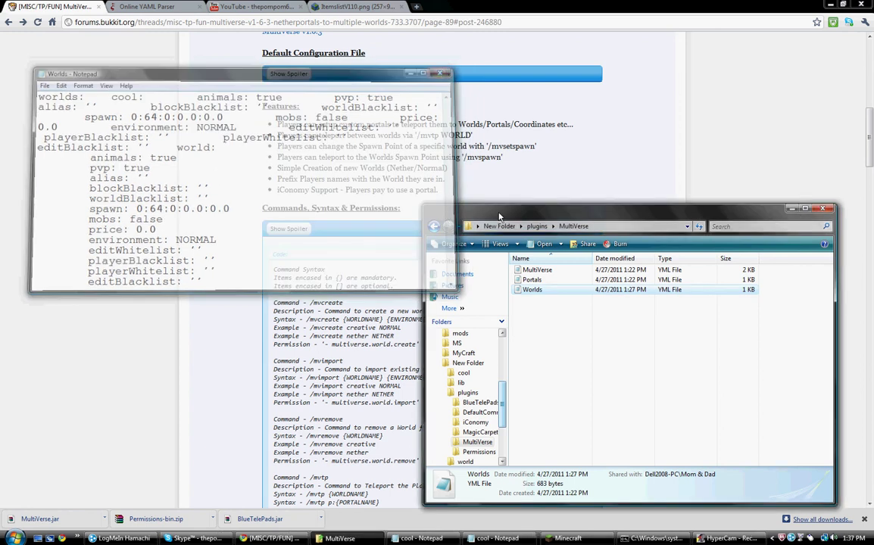
mouse_move(499, 215)
left_mouse_down()
mouse_move(537, 193)
mouse_move(597, 196)
left_mouse_up()
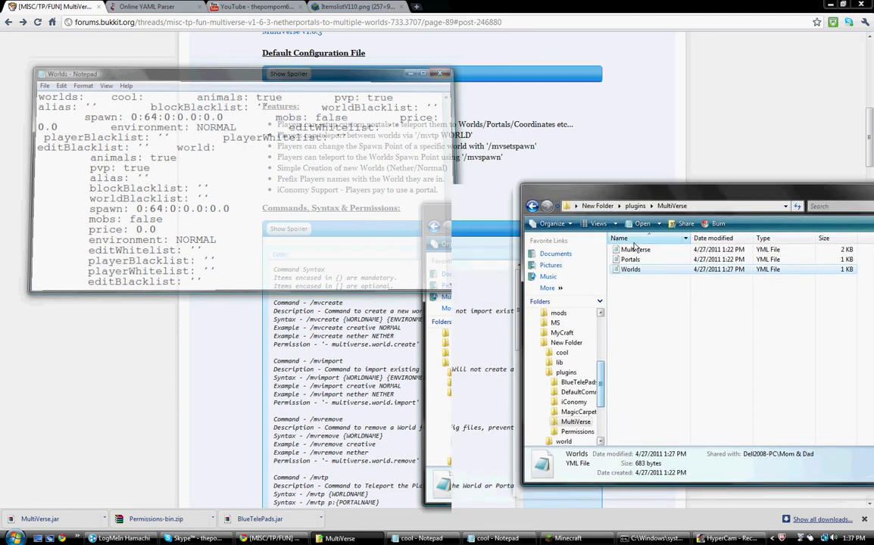
- Go back from the MultiVerse folder to the plugins folder listing
left_click(532, 206)
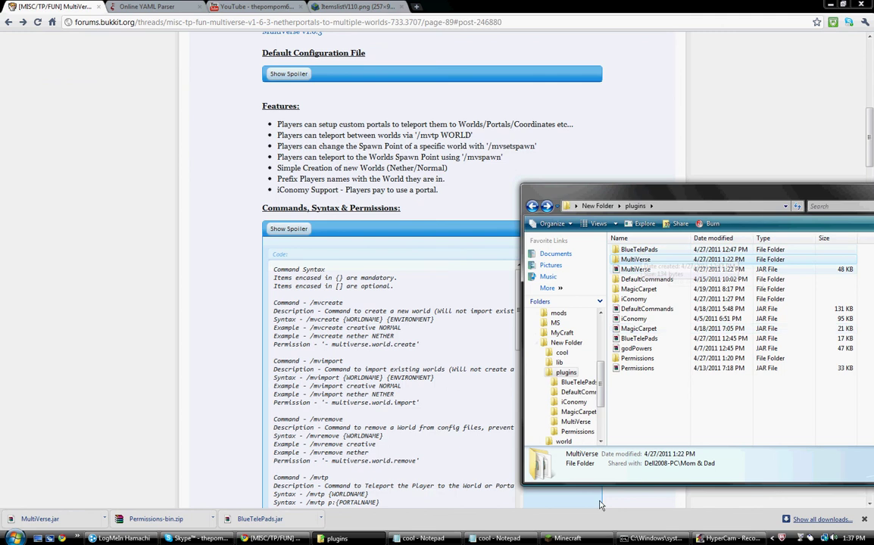
mouse_move(595, 542)
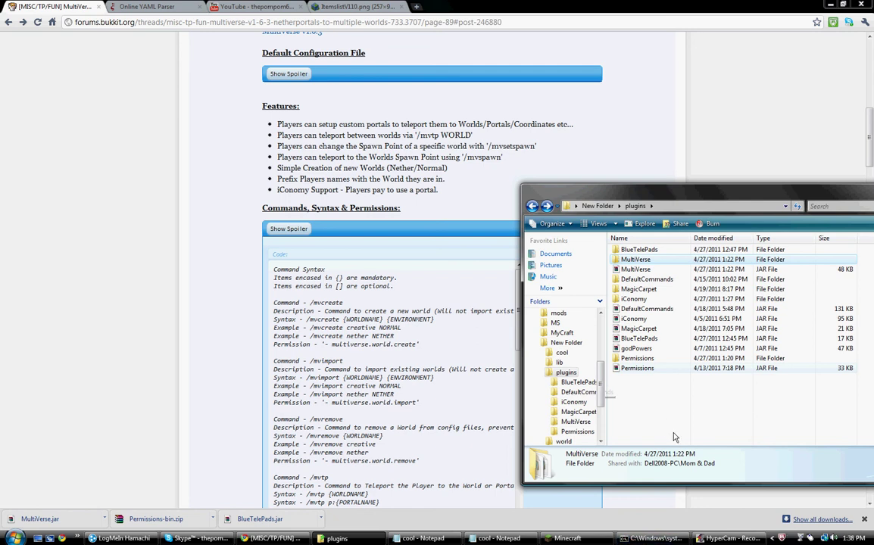
mouse_move(719, 536)
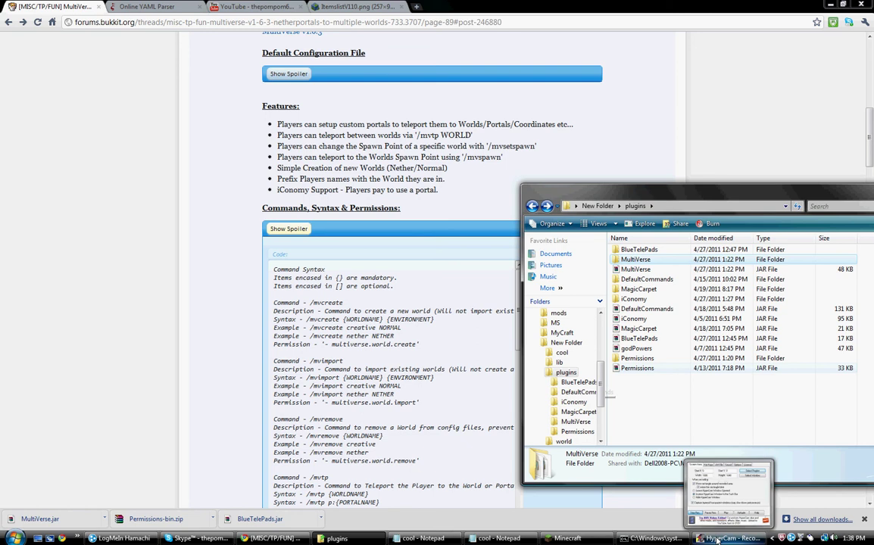
- Restore the HyperCam - Recording window from the taskbar
left_click(717, 540)
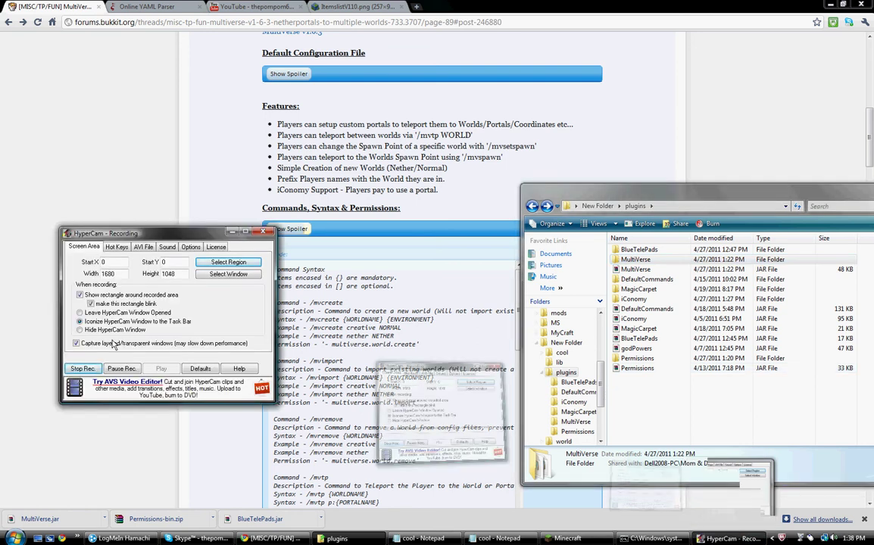